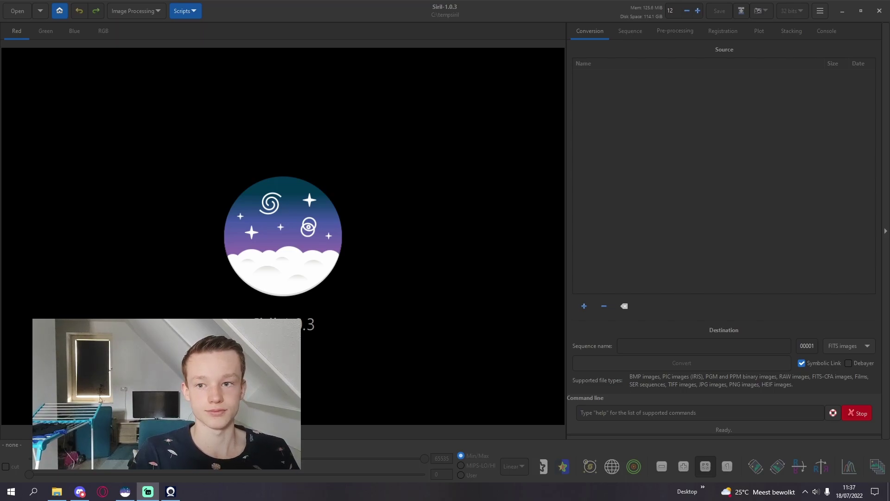
# Step: Create a new folder named 'l osc wizard nebula' inside tempsiril
pyautogui.click(163, 230)
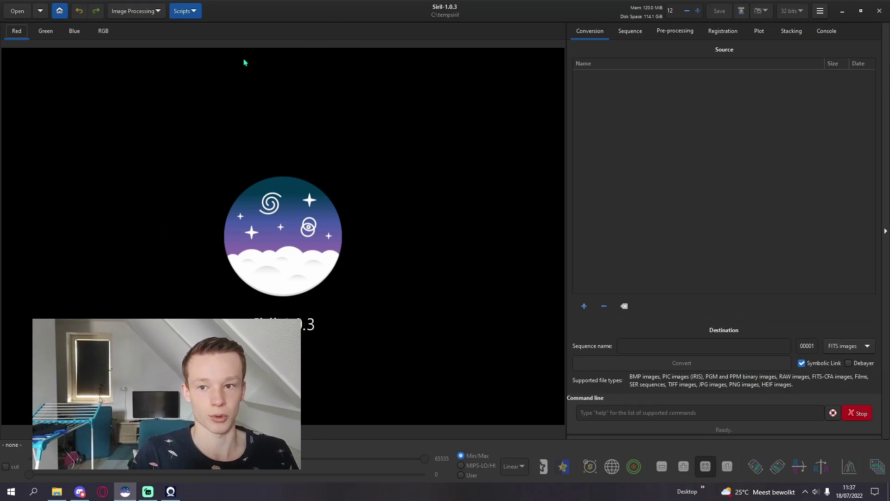
pyautogui.click(59, 13)
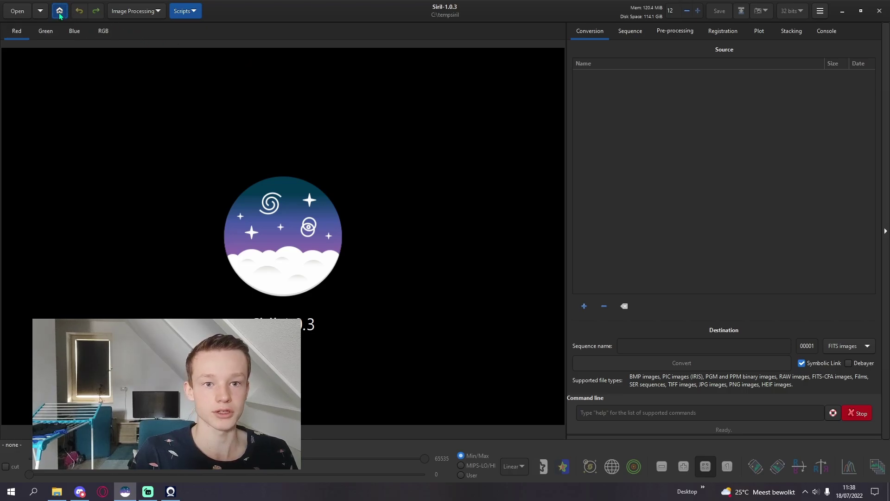
pyautogui.click(666, 90)
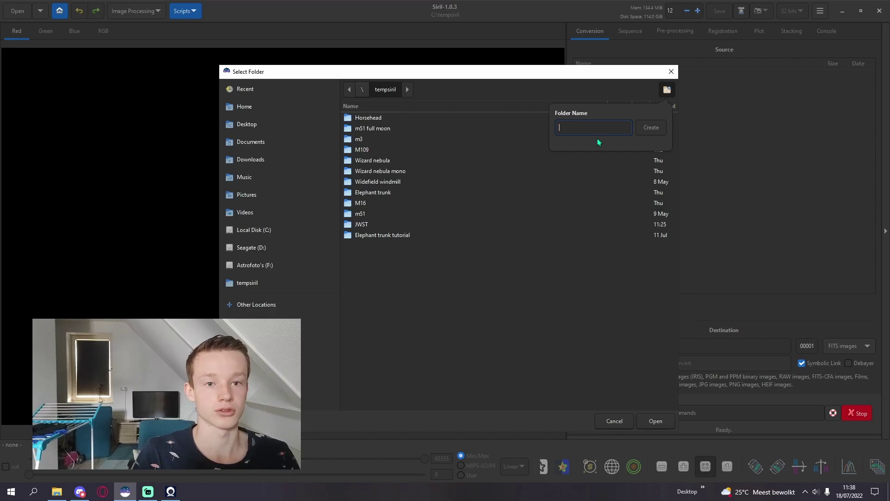
pyautogui.write('l osc')
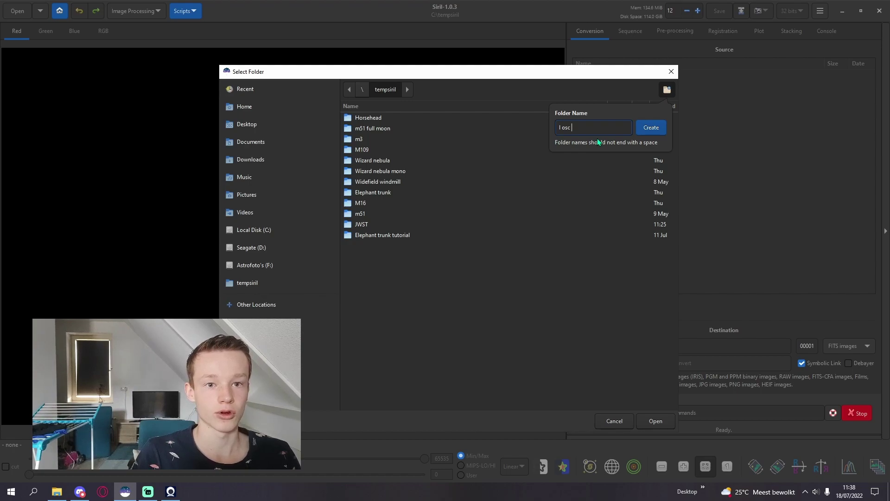
pyautogui.write('w')
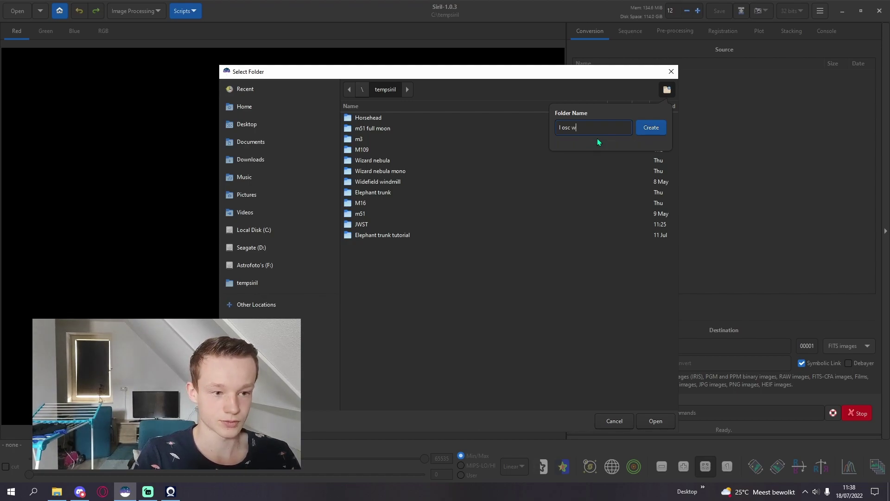
pyautogui.write('izard nebula')
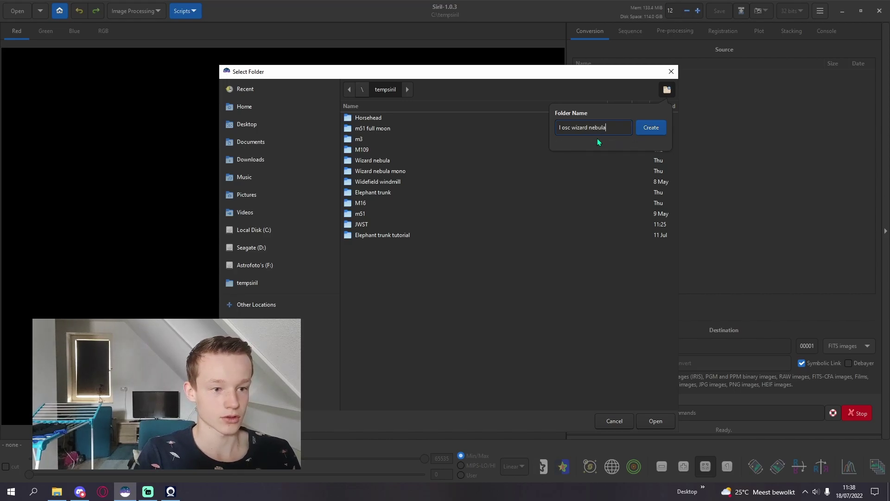
pyautogui.click(654, 130)
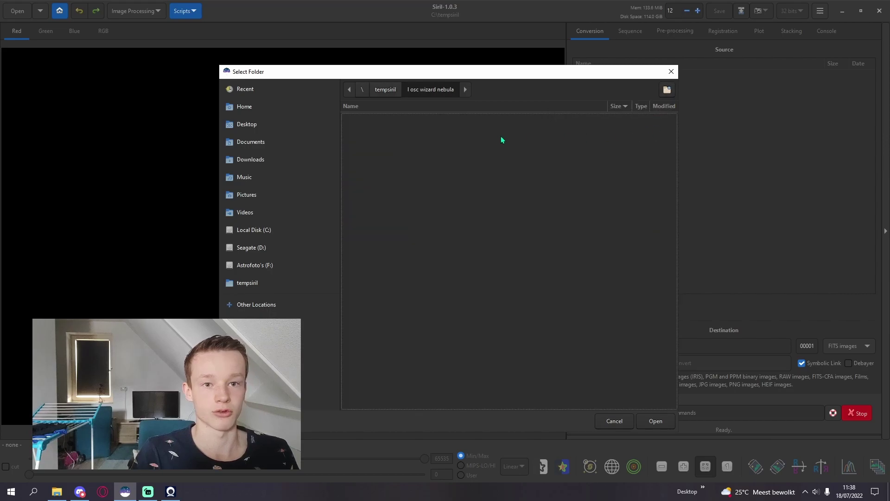
# Step: Make 'l osc wizard nebula' the working directory and load Siril fa.tif from the Wizard nebula folder
pyautogui.click(656, 421)
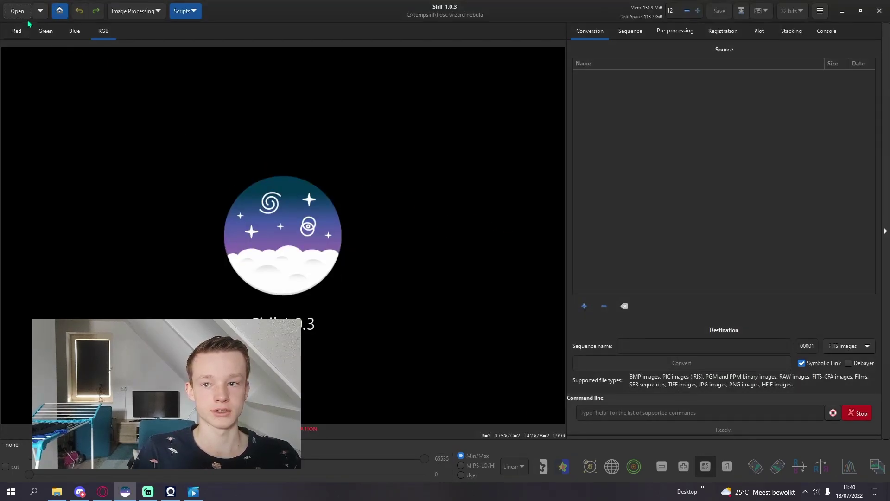
pyautogui.click(16, 11)
pyautogui.click(398, 89)
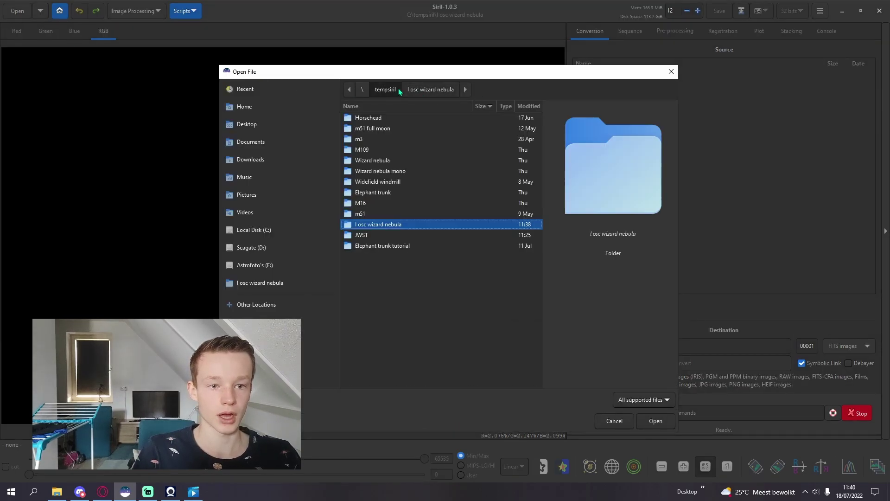
pyautogui.doubleClick(374, 163)
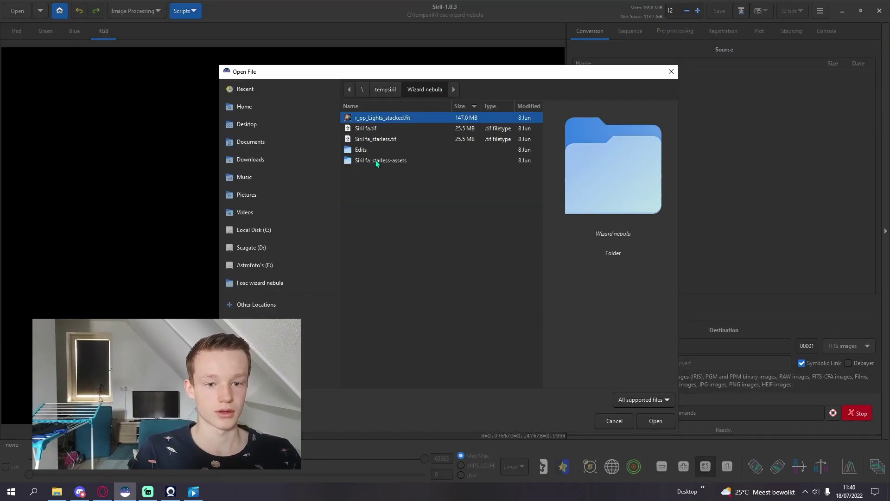
pyautogui.click(383, 130)
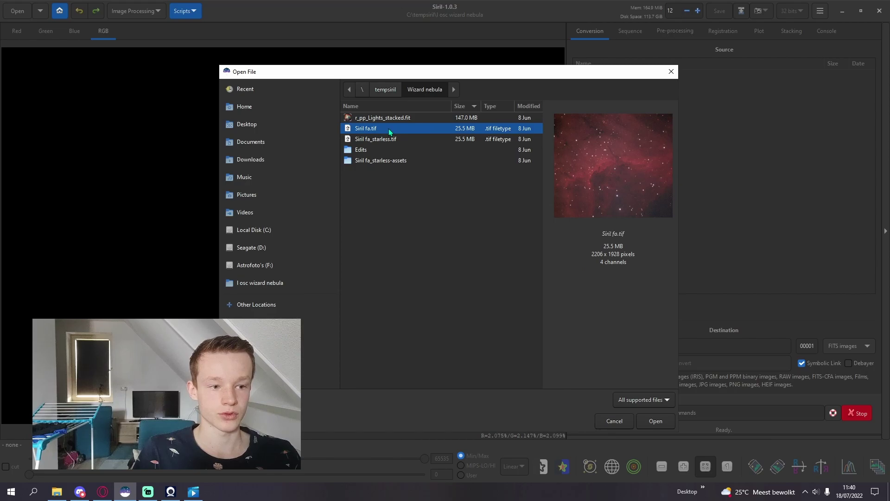
pyautogui.doubleClick(389, 130)
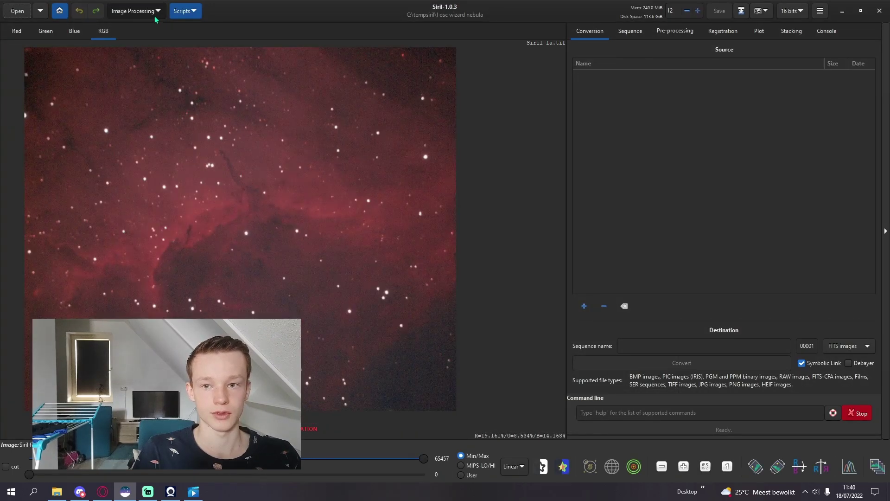
# Step: Split the image's channels into files named R, G and B with Split Channels
pyautogui.click(139, 11)
pyautogui.click(128, 274)
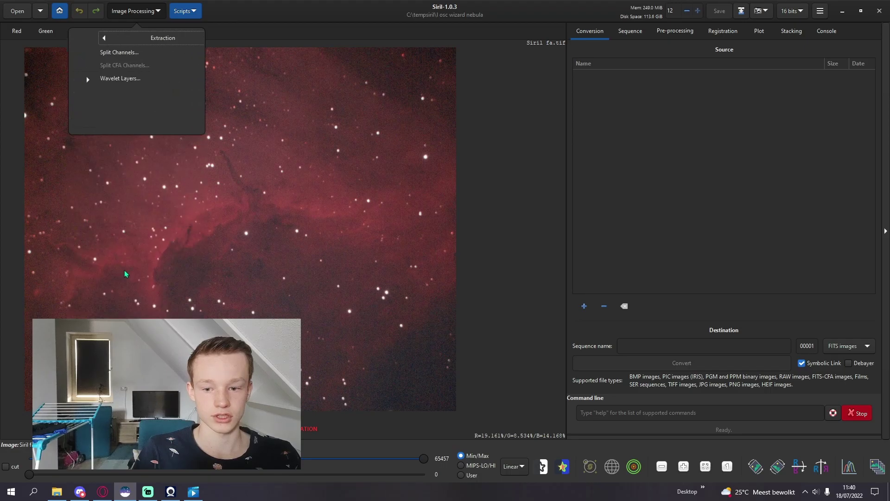
pyautogui.click(116, 52)
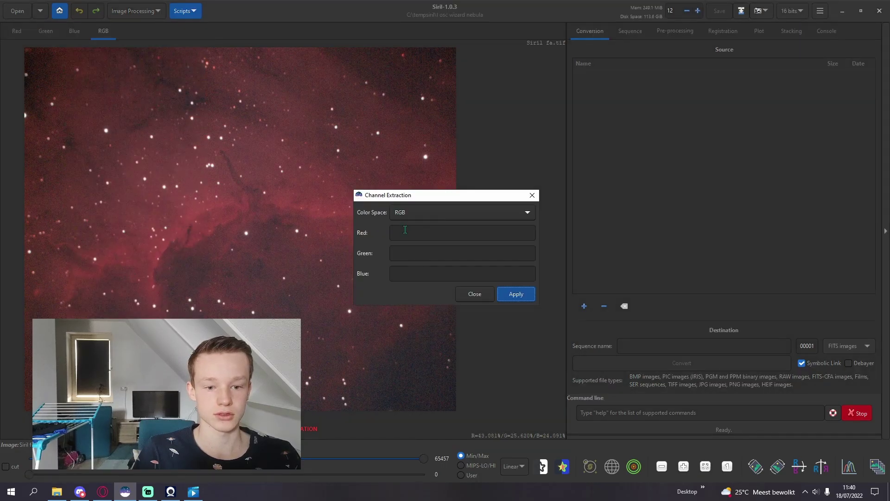
pyautogui.write('R')
pyautogui.click(422, 252)
pyautogui.write('G')
pyautogui.click(409, 278)
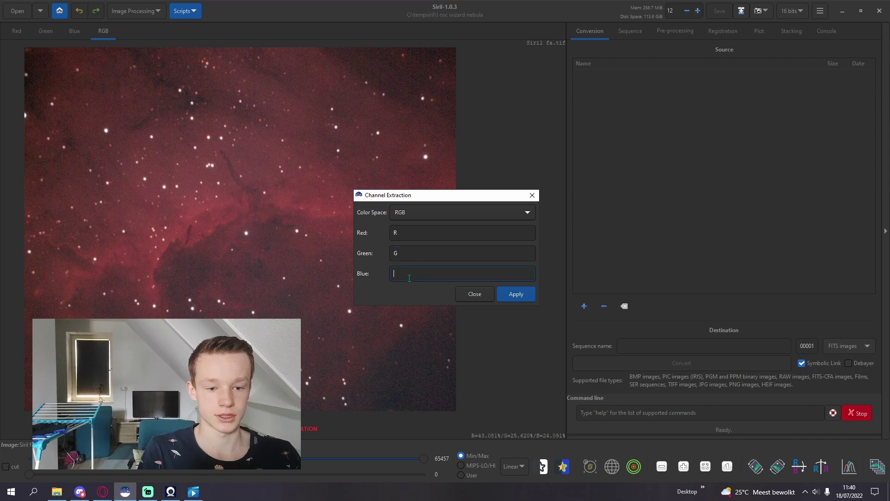
pyautogui.click(517, 294)
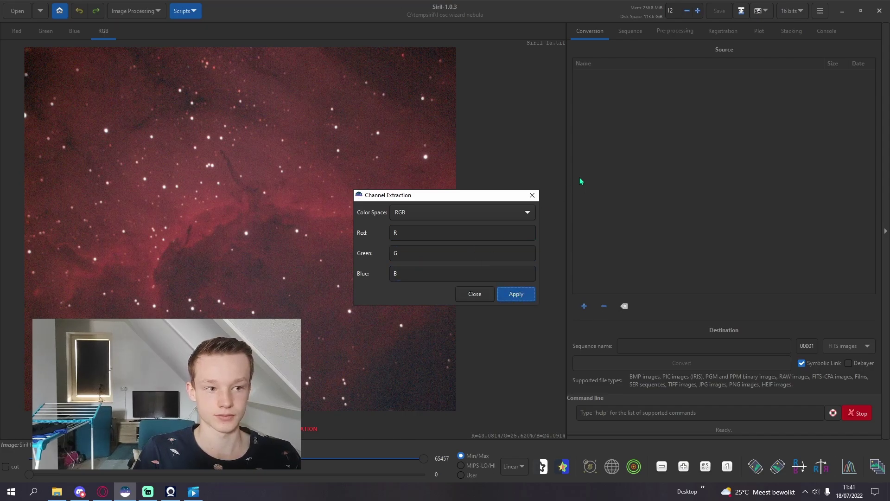
# Step: Check the channel extraction lines in the Console log and close the Split Channels dialog
pyautogui.click(827, 32)
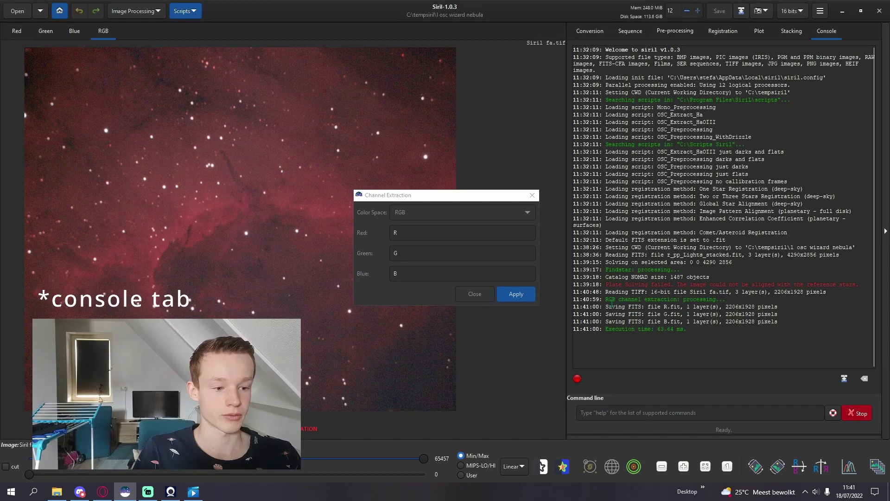
pyautogui.moveTo(607, 300); pyautogui.dragTo(688, 330)
pyautogui.click(696, 343)
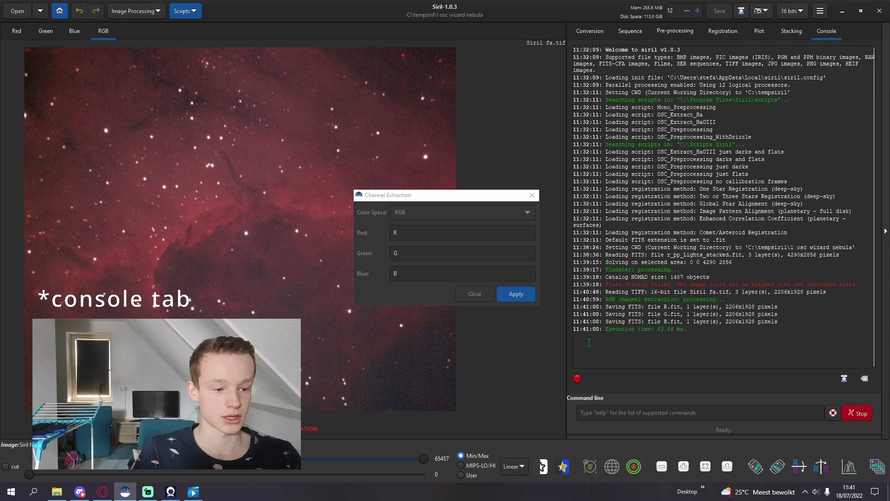
pyautogui.click(476, 298)
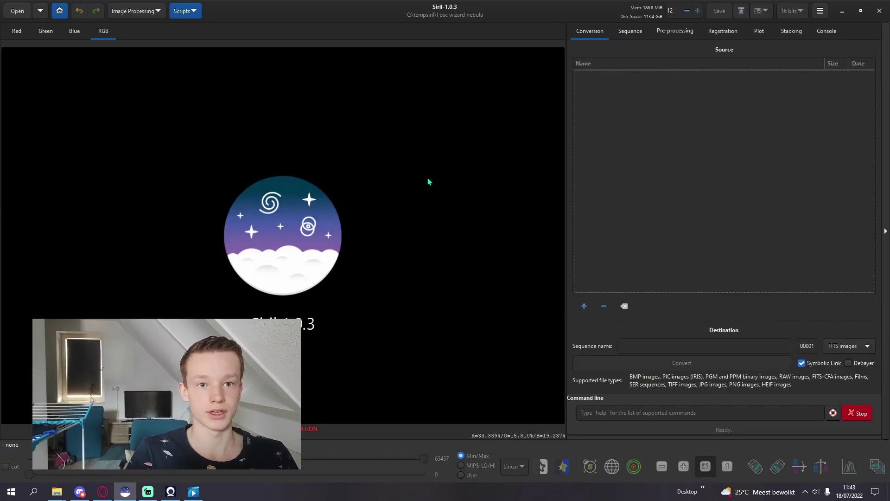
# Step: Add R.fit, G.fit and B.fit to the conversion list
pyautogui.click(584, 307)
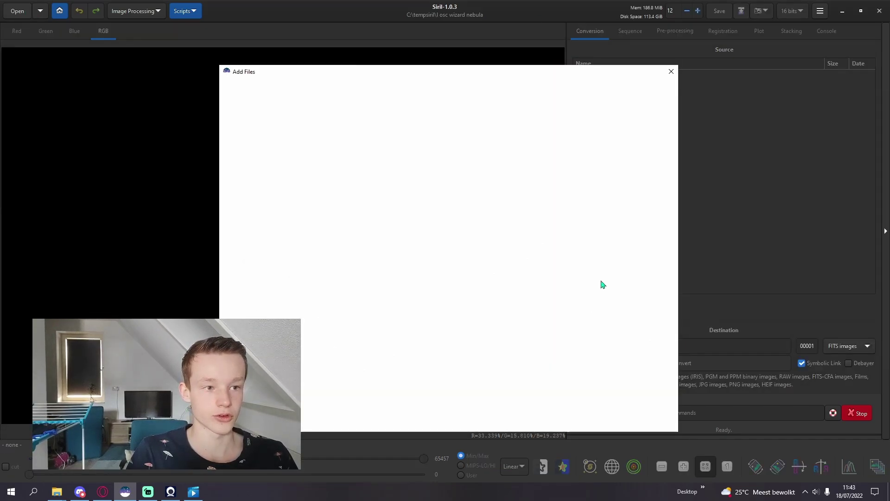
pyautogui.click(372, 129)
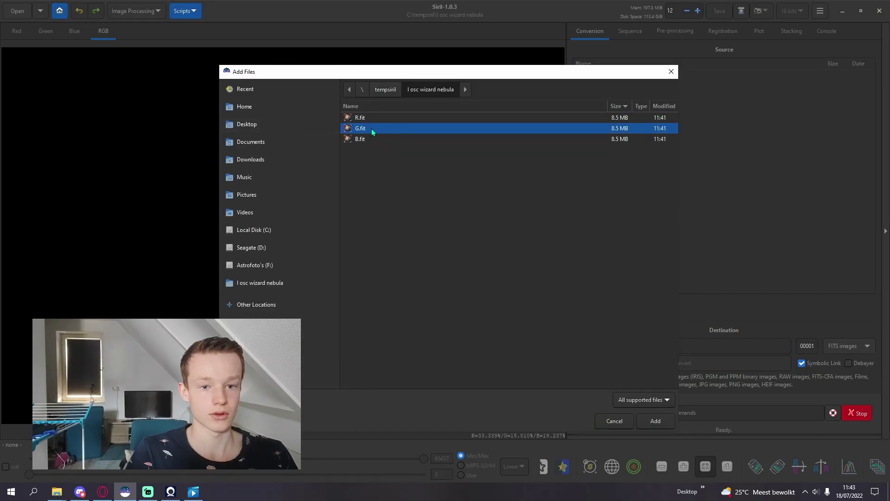
pyautogui.keyDown('shift'); pyautogui.click(376, 140); pyautogui.keyUp('shift')
pyautogui.click(655, 420)
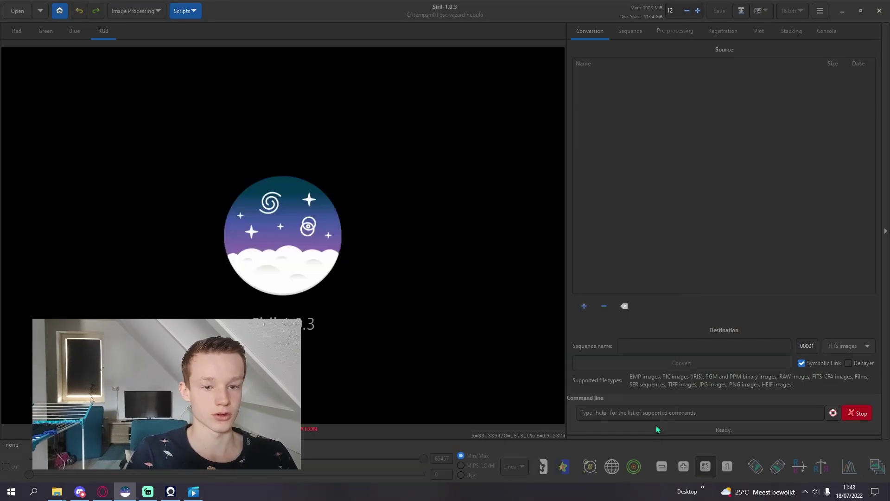
# Step: Add Siril fa.tif from the Wizard nebula mono edits folder as the luminance file
pyautogui.click(584, 308)
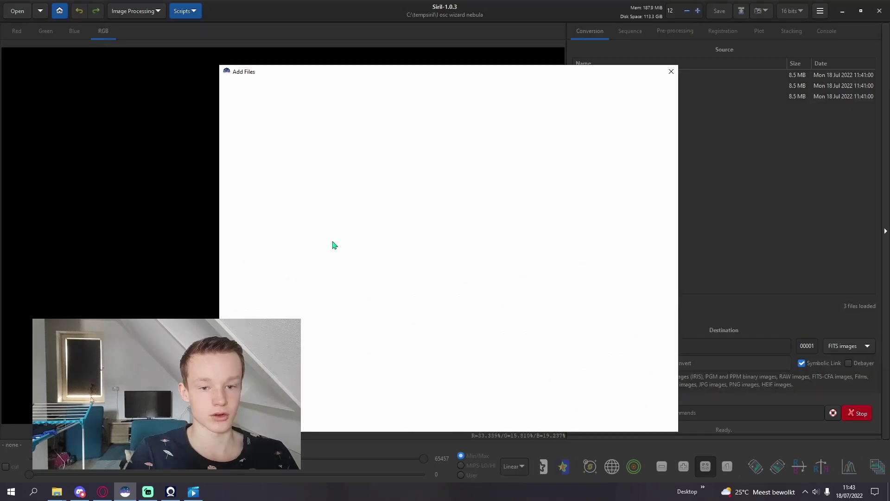
pyautogui.click(385, 89)
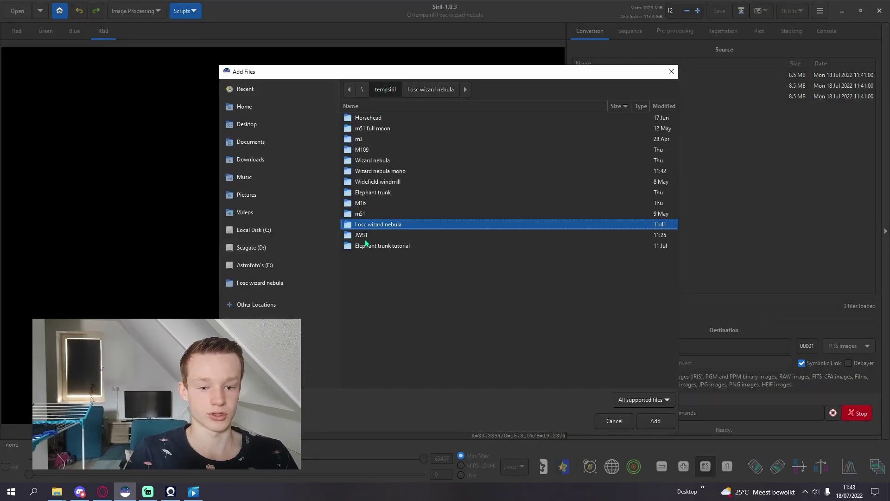
pyautogui.click(388, 161)
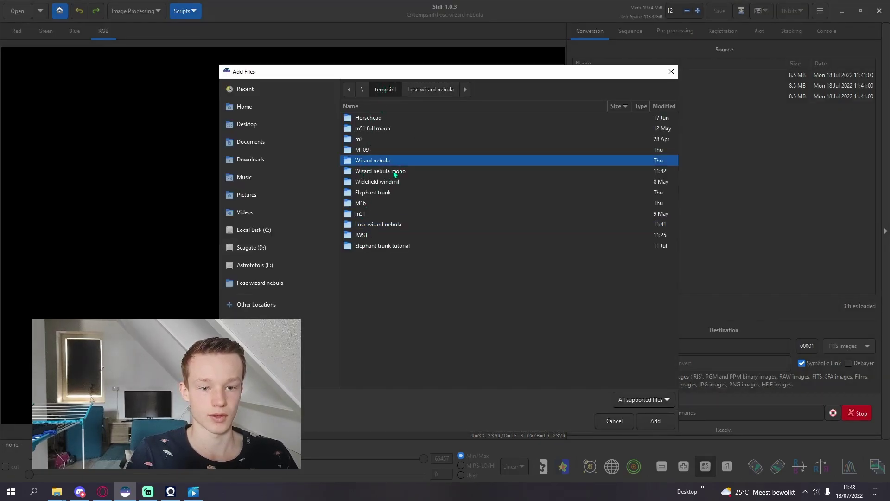
pyautogui.click(394, 172)
pyautogui.doubleClick(391, 173)
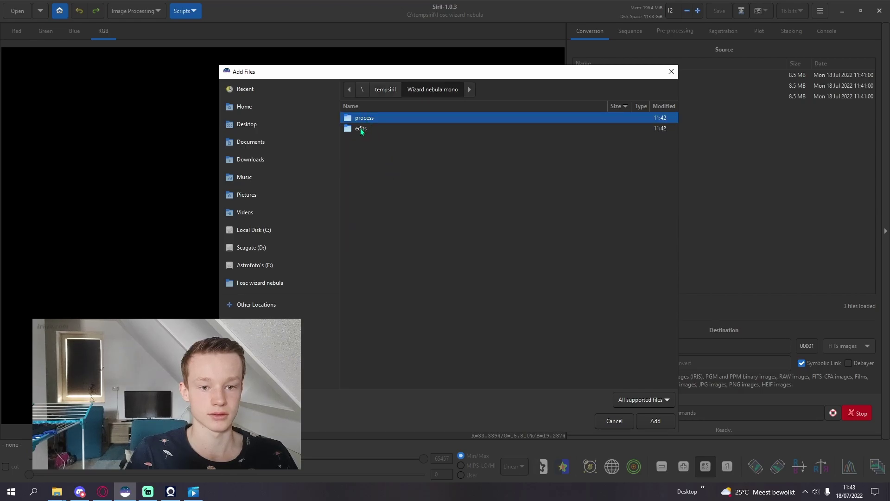
pyautogui.doubleClick(361, 130)
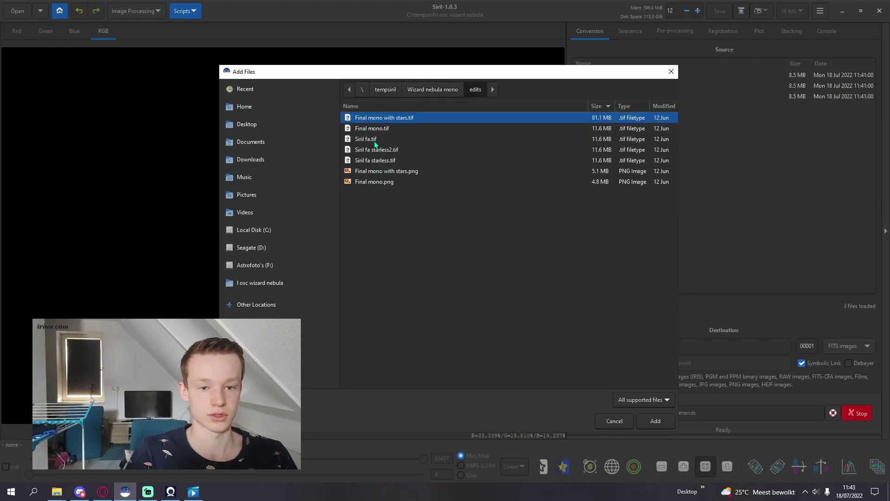
pyautogui.click(377, 139)
pyautogui.click(656, 421)
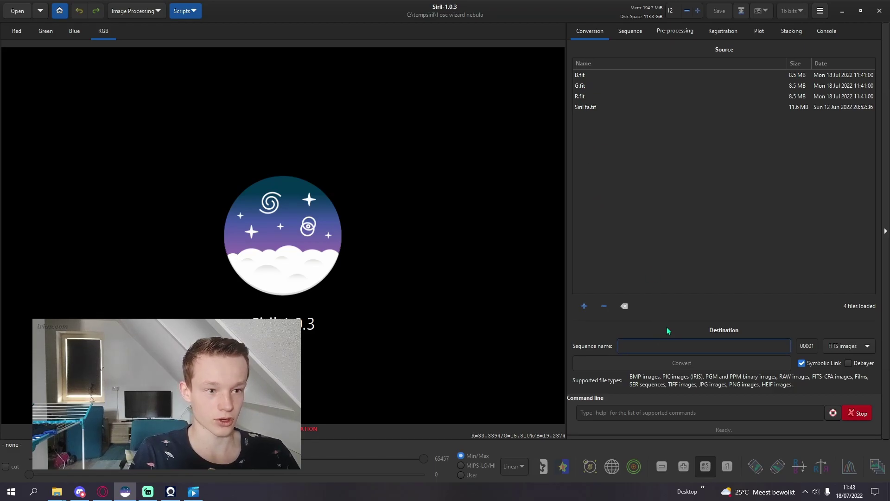
# Step: Name the sequence BGRL and select B.fit, G.fit, R.fit and Siril fa.tif
pyautogui.write('BGRL')
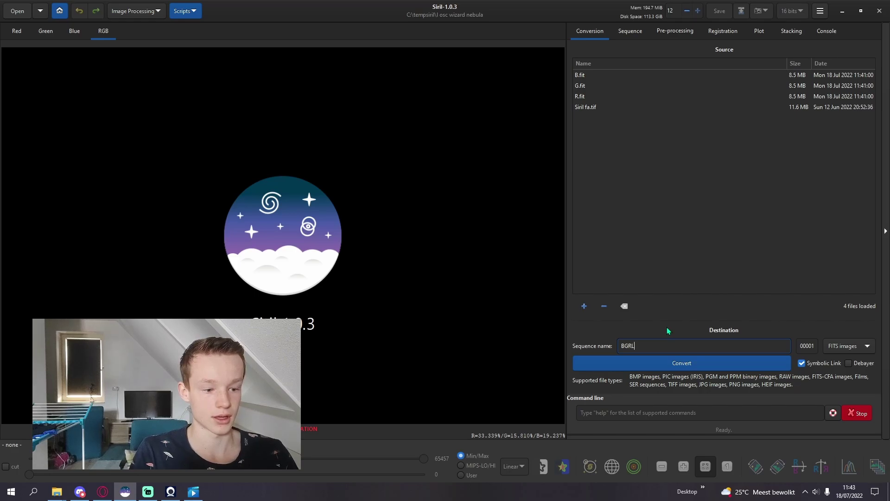
pyautogui.click(597, 77)
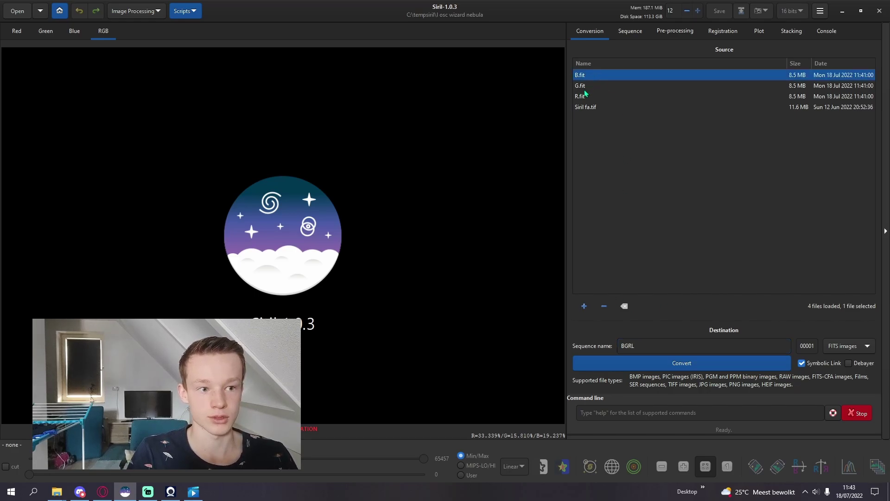
pyautogui.click(592, 88)
pyautogui.click(597, 99)
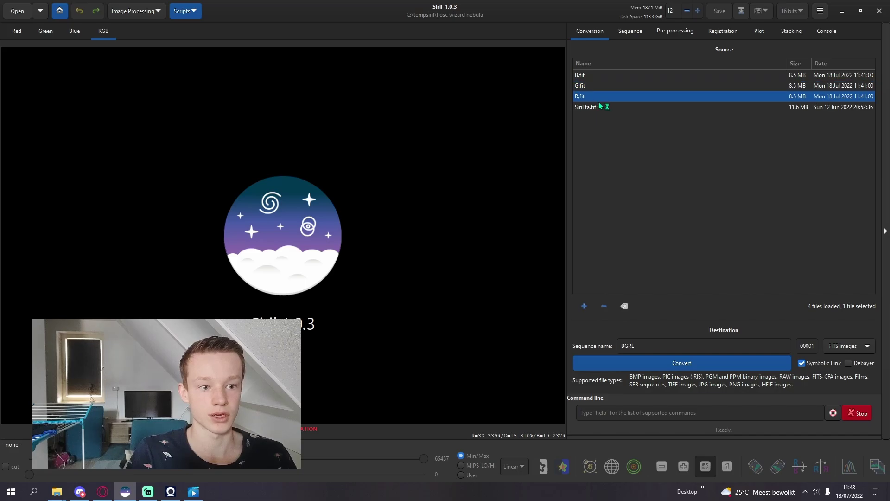
pyautogui.click(599, 109)
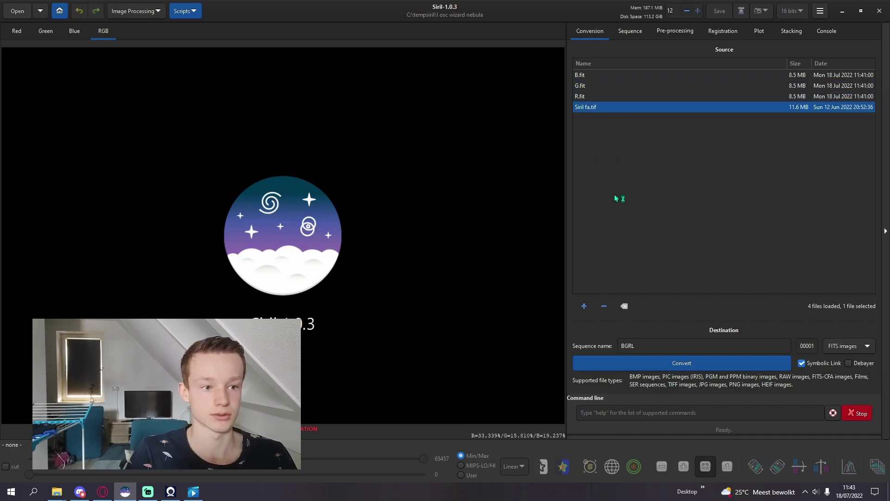
# Step: Convert the four files into the BGRL_ sequence and register all its frames
pyautogui.click(730, 365)
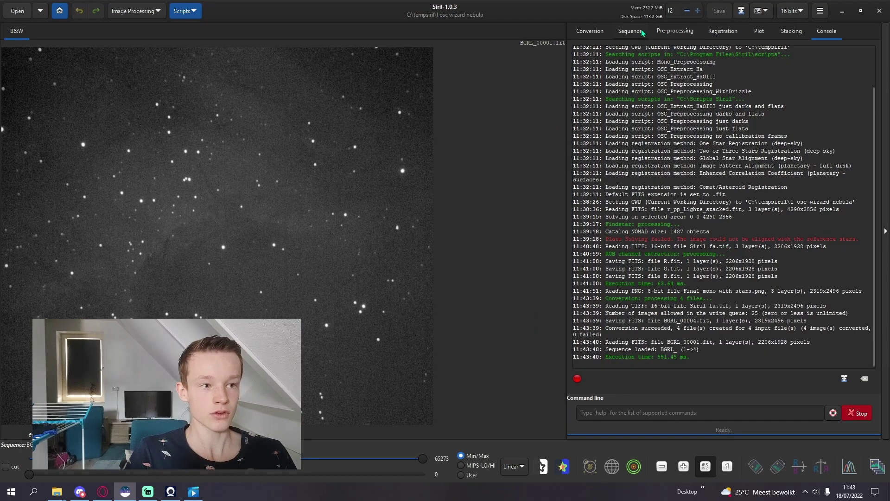
pyautogui.click(728, 31)
pyautogui.click(687, 185)
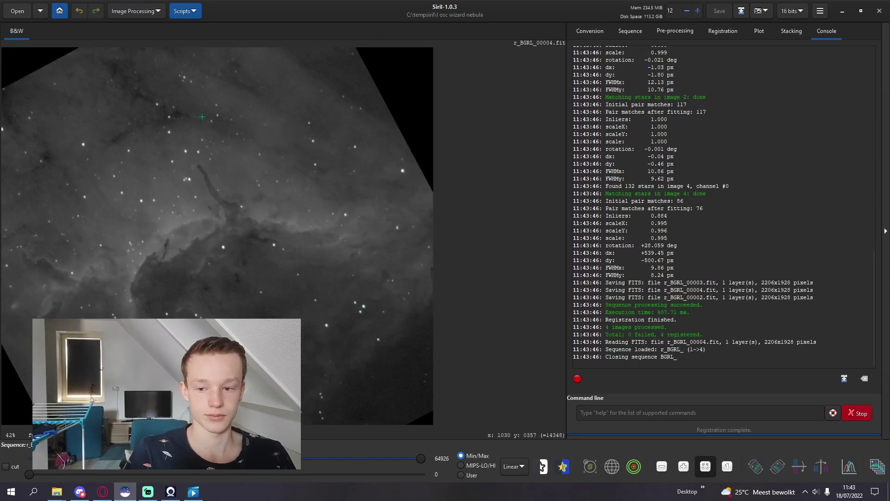
# Step: Start RGB Compositing with r_BGRL_00004.fit from the l osc wizard nebula folder as luminance
pyautogui.click(146, 17)
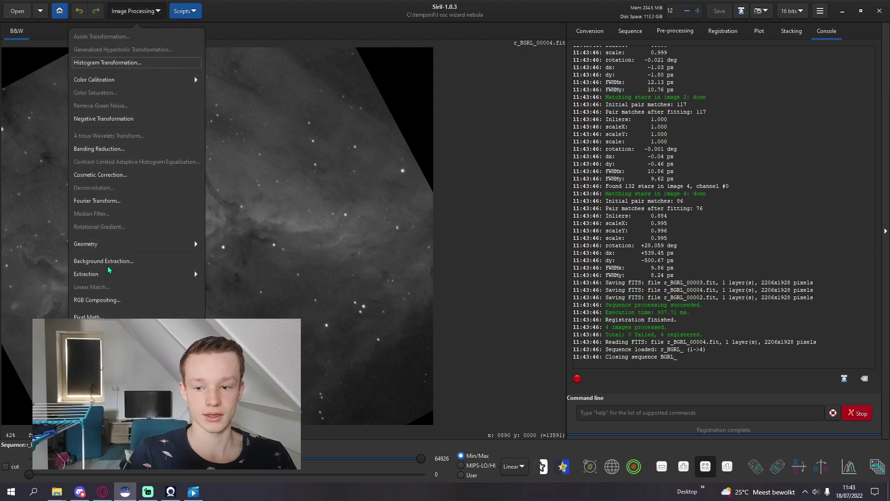
pyautogui.click(104, 300)
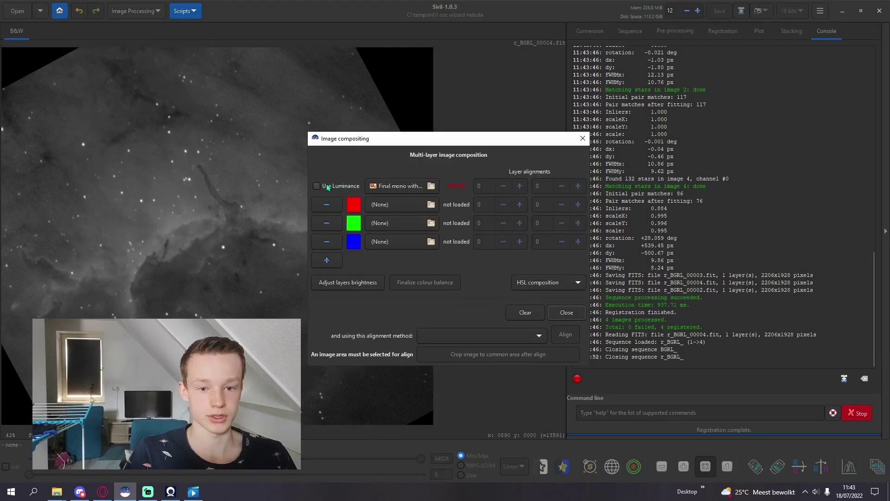
pyautogui.click(431, 186)
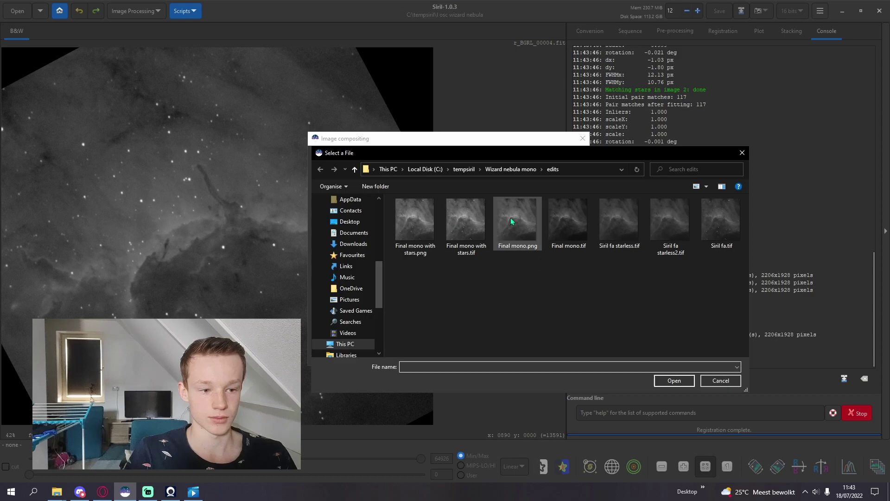
pyautogui.click(464, 169)
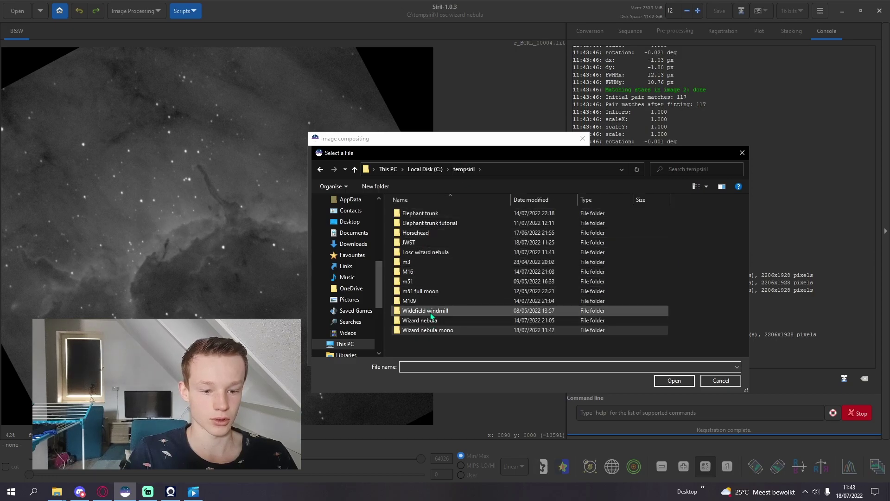
pyautogui.doubleClick(425, 252)
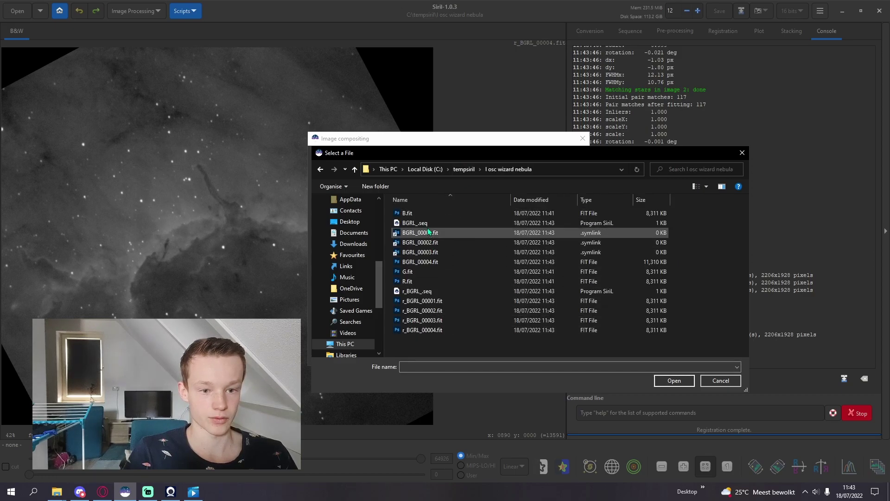
pyautogui.doubleClick(422, 332)
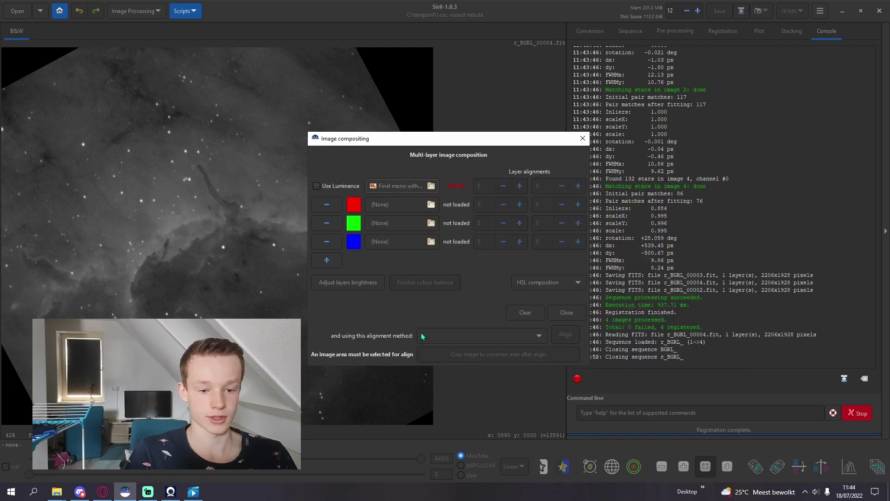
# Step: Load r_BGRL_00003, 00002 and 00001 as the red, green and blue layers, then close
pyautogui.click(396, 207)
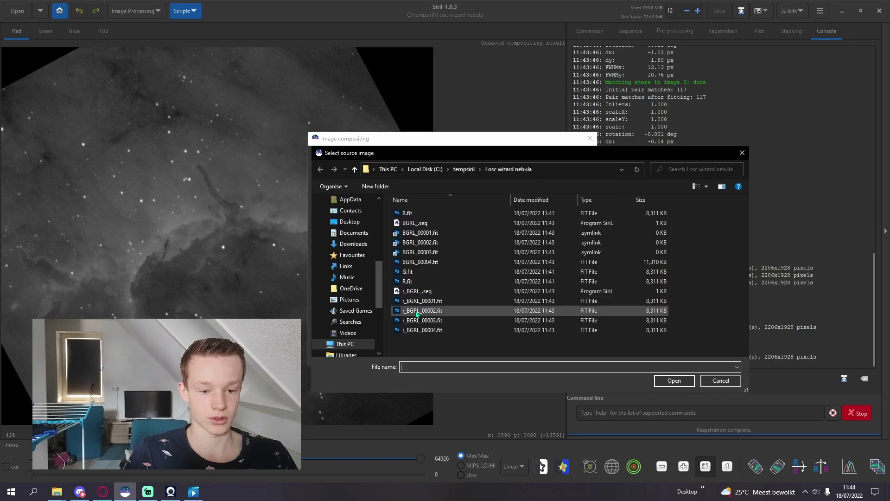
pyautogui.doubleClick(416, 314)
pyautogui.click(403, 224)
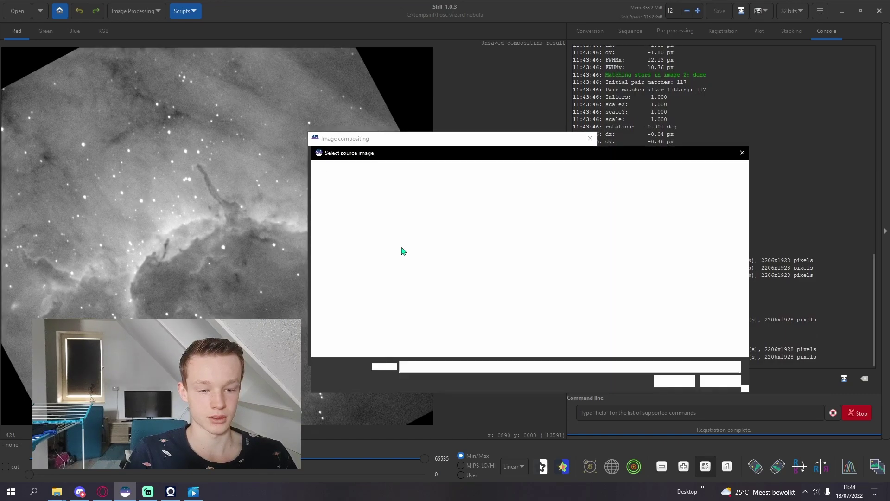
pyautogui.doubleClick(442, 312)
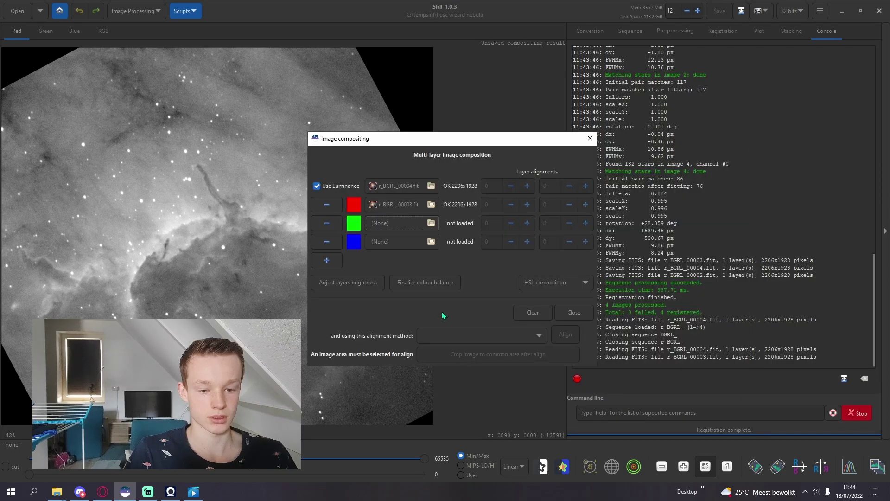
pyautogui.click(401, 241)
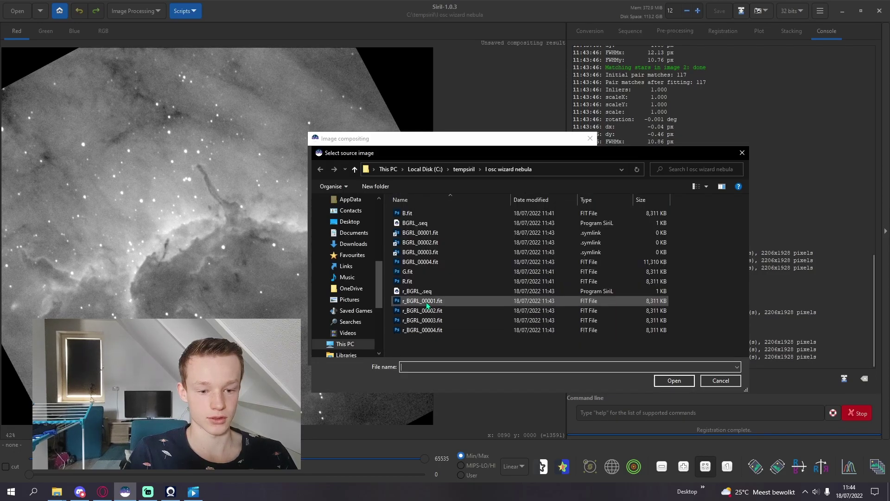
pyautogui.doubleClick(415, 301)
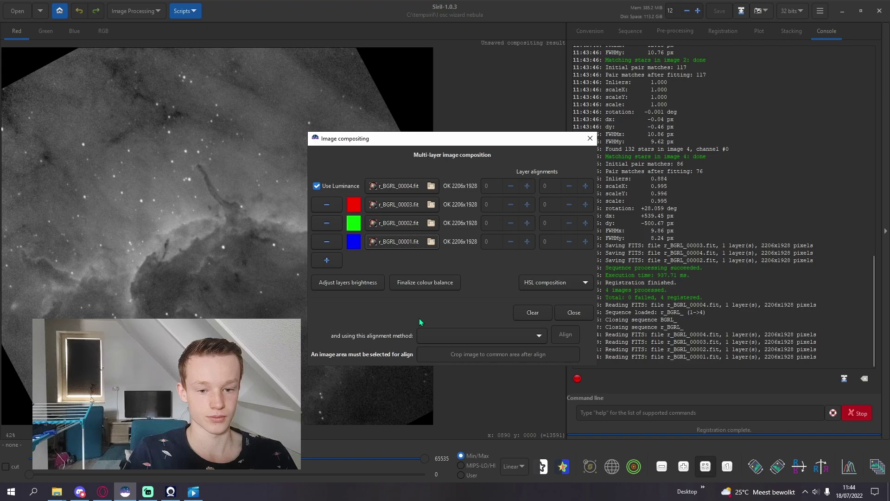
pyautogui.click(573, 312)
# Step: Inspect the composite in the RGB view at several zoom levels and save it as Composite.fit
pyautogui.click(103, 30)
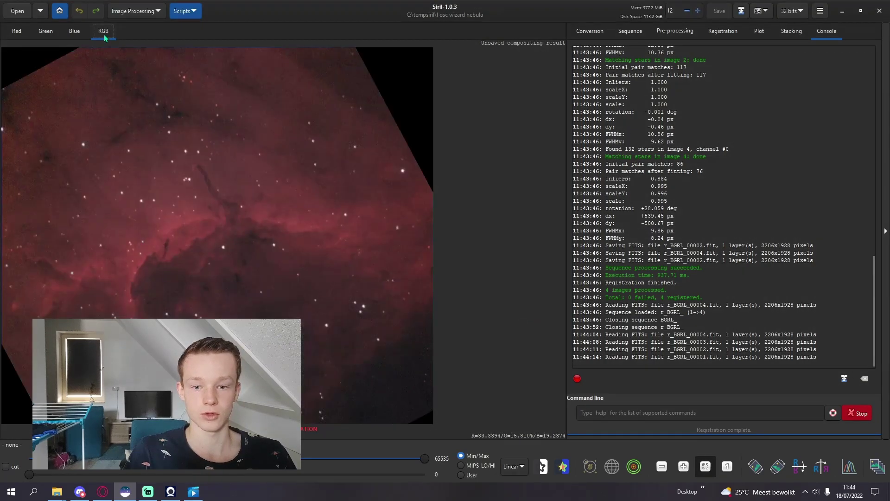
pyautogui.scroll(-1, 275, 209)
pyautogui.scroll(2, 268, 215)
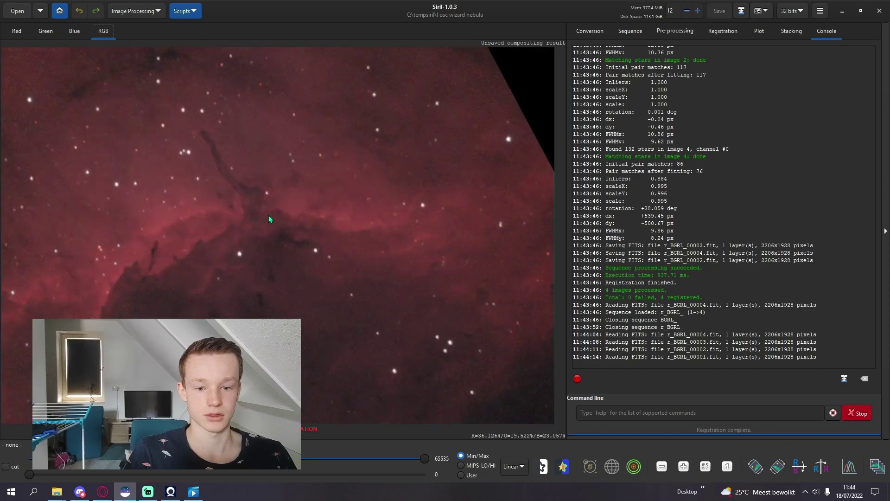
pyautogui.scroll(-1, 268, 216)
pyautogui.scroll(1, 226, 247)
pyautogui.scroll(2, 271, 240)
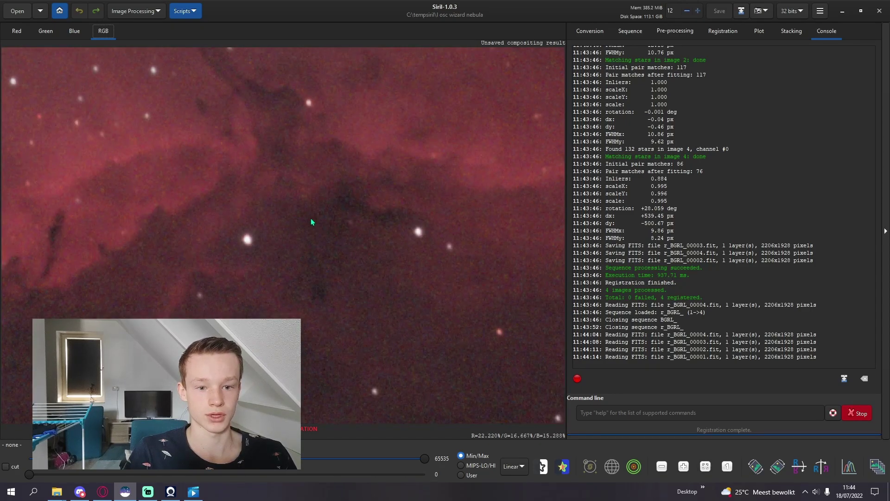
pyautogui.scroll(-1, 301, 214)
pyautogui.scroll(-1, 297, 232)
pyautogui.scroll(-1, 295, 246)
pyautogui.scroll(1, 269, 270)
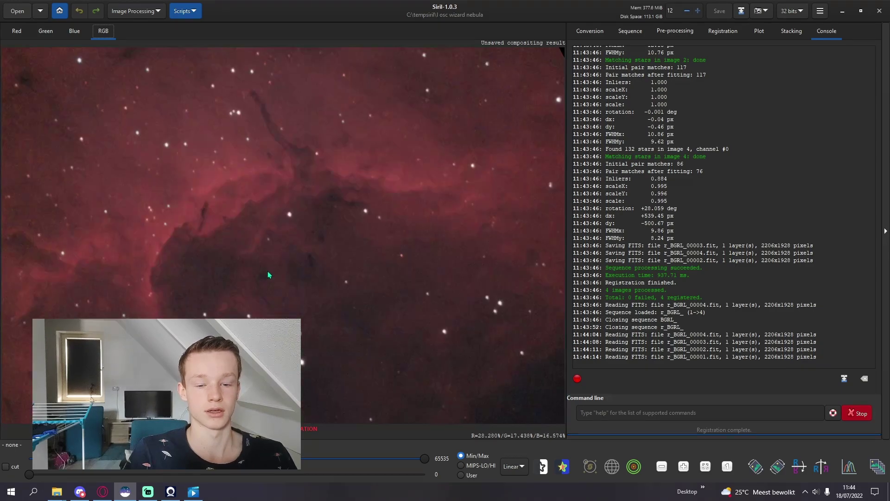
pyautogui.scroll(-1, 264, 231)
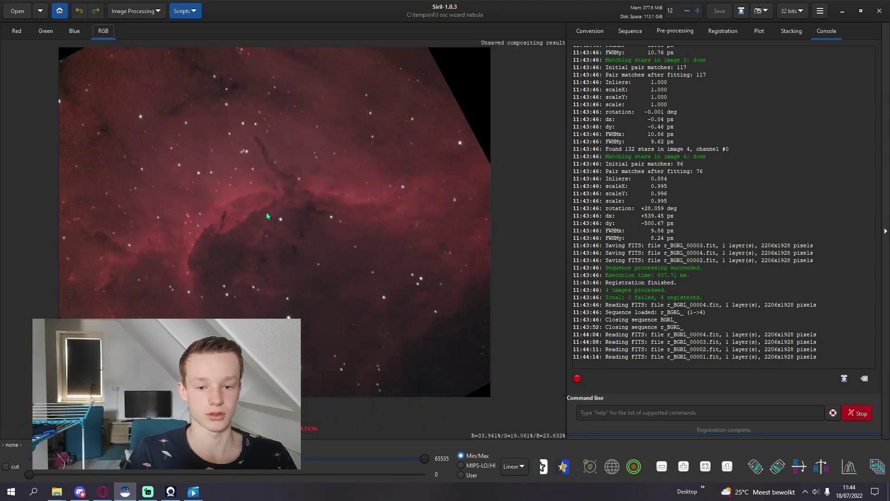
pyautogui.click(144, 14)
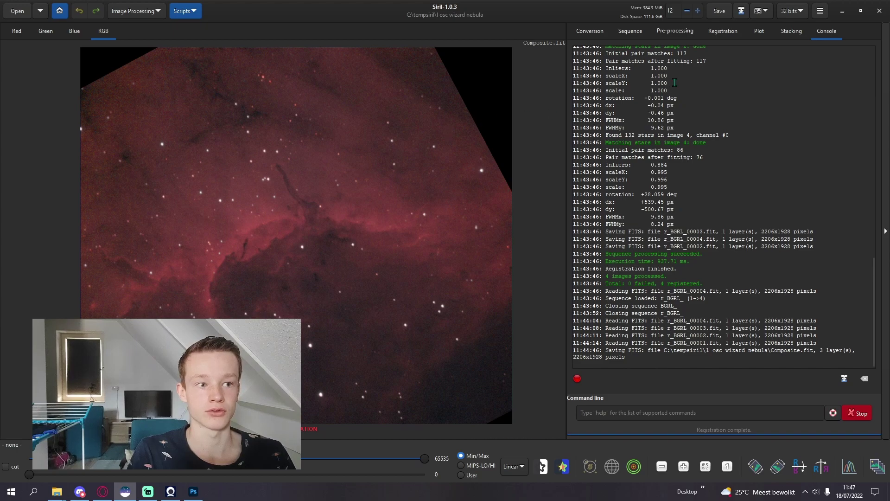
# Step: Save the composite as Composite.tiff in 16-bit unsigned integer format
pyautogui.click(743, 12)
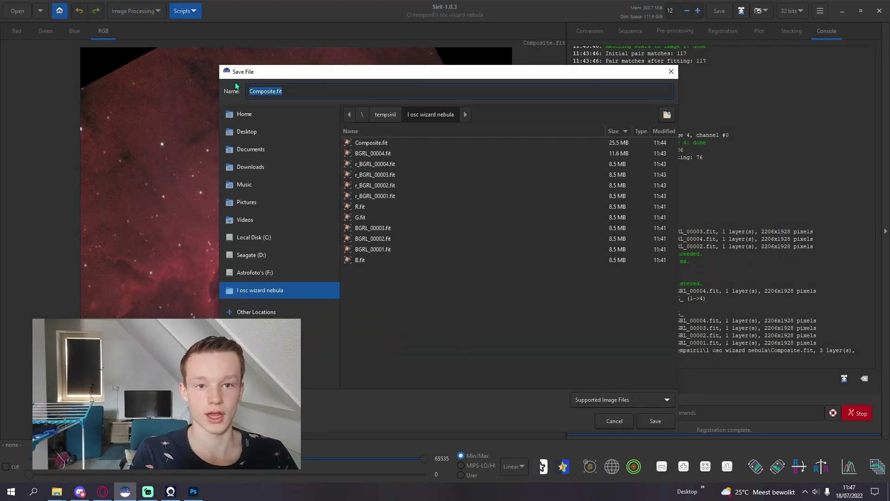
pyautogui.press('End')
pyautogui.press('BackSpace')
pyautogui.press('BackSpace')
pyautogui.press('BackSpace')
pyautogui.write('tiff')
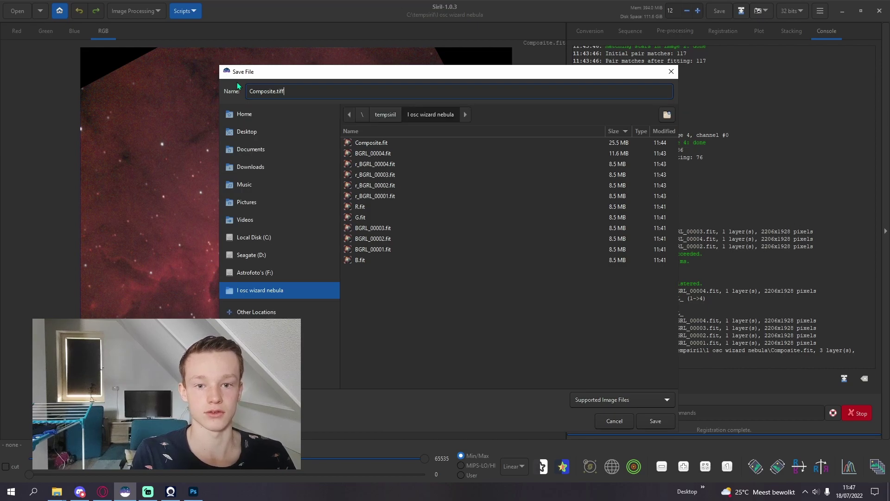
pyautogui.click(656, 422)
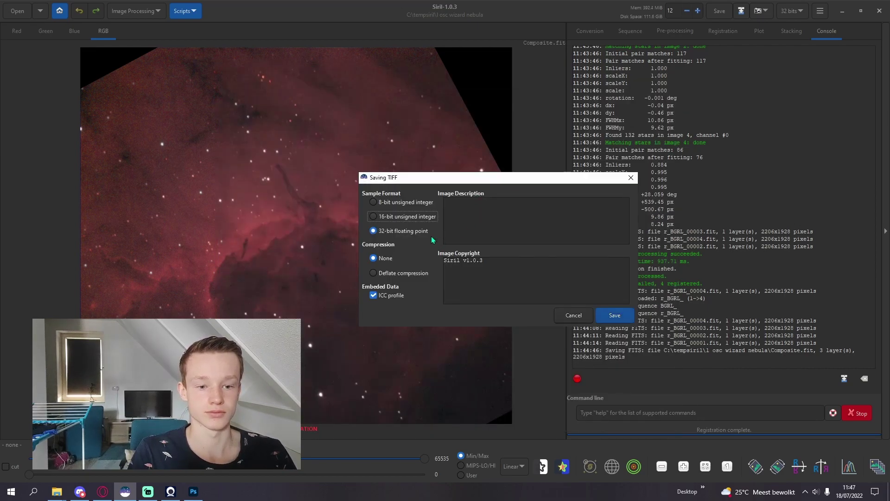
pyautogui.click(408, 217)
pyautogui.click(618, 316)
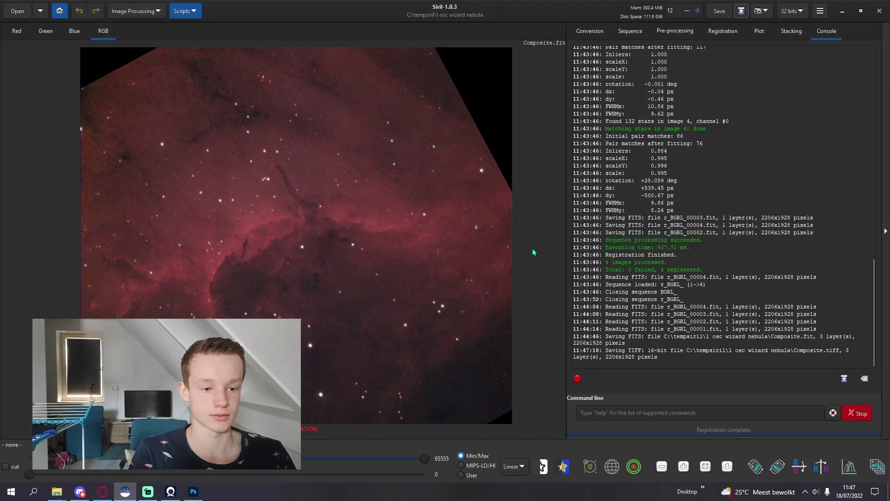